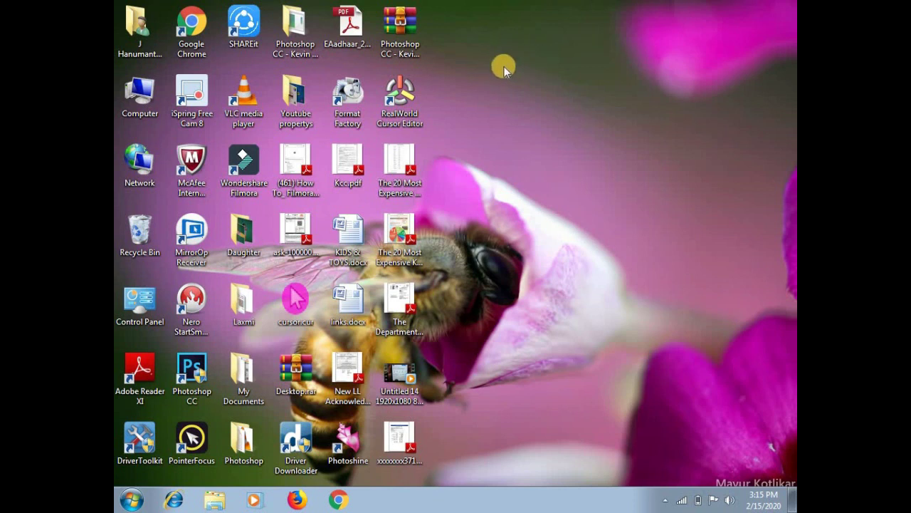
- Launch Chrome in a maximised window and begin typing uidai.gov.in in the address bar
{"action": "double_click", "coordinate": [191, 32]}
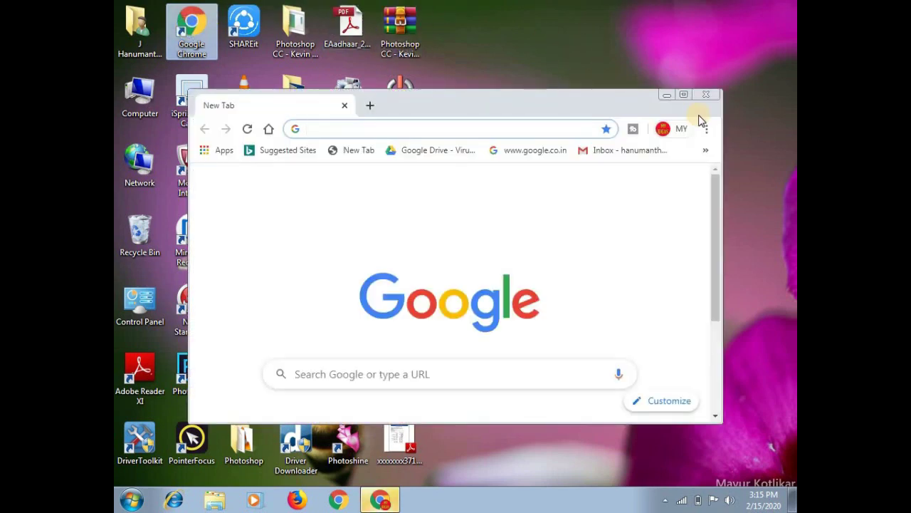
{"action": "left_click", "coordinate": [682, 94]}
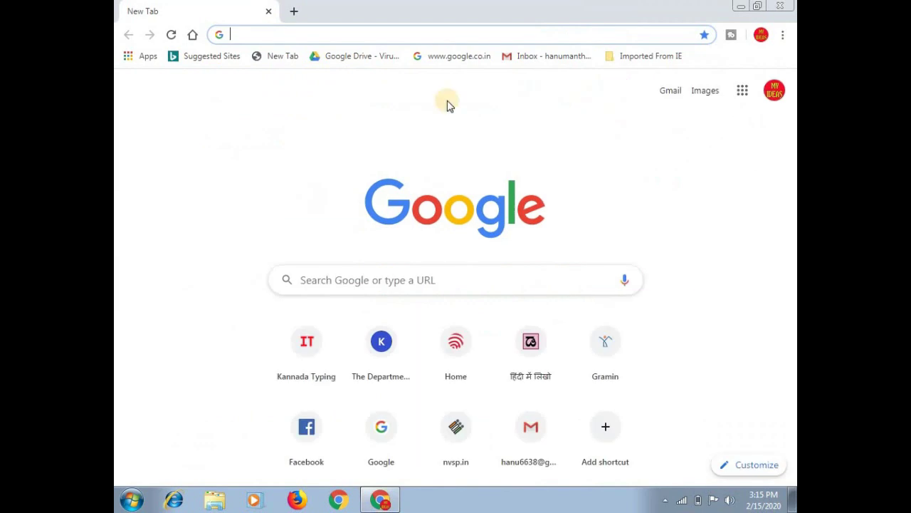
{"action": "left_click", "coordinate": [282, 33]}
{"action": "type", "text": "u"}
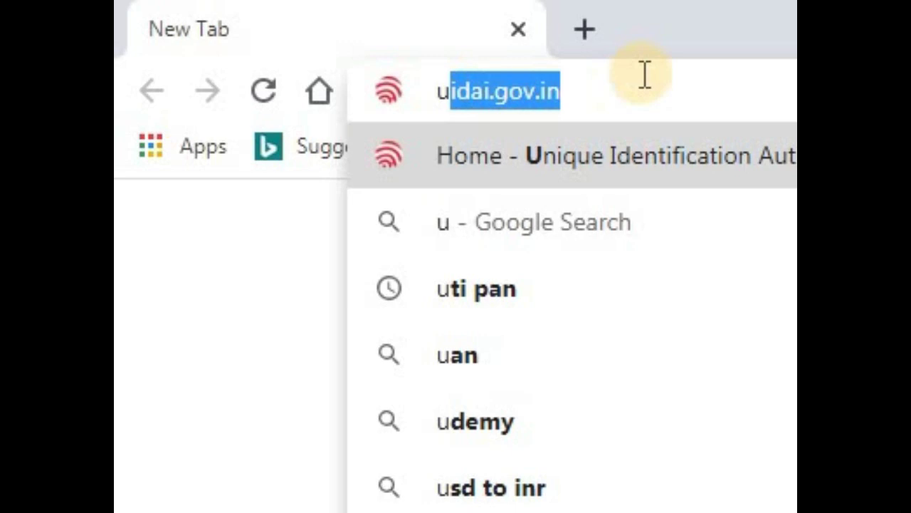
- Load uidai.gov.in and scroll the home page to the UIDAI tweets feed
{"action": "key", "text": "Return"}
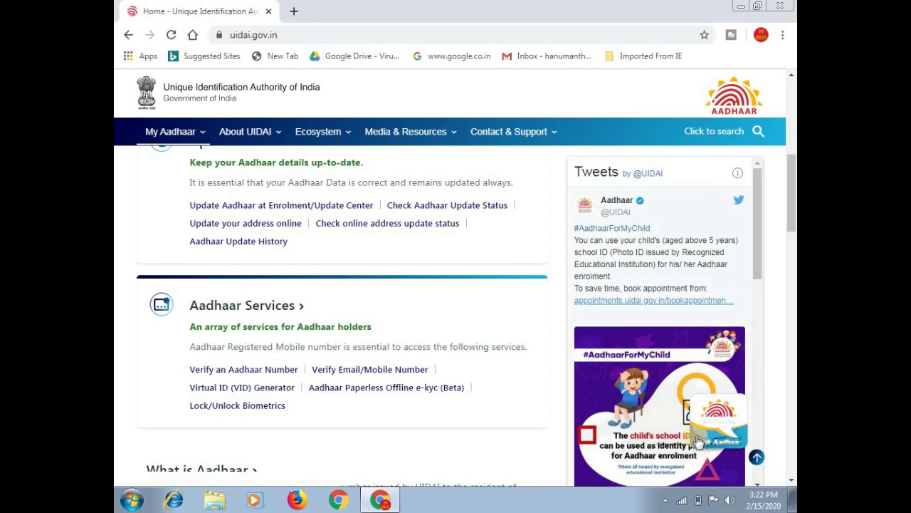
{"action": "scroll", "coordinate": [789, 484], "scroll_direction": "down", "scroll_amount": 3}
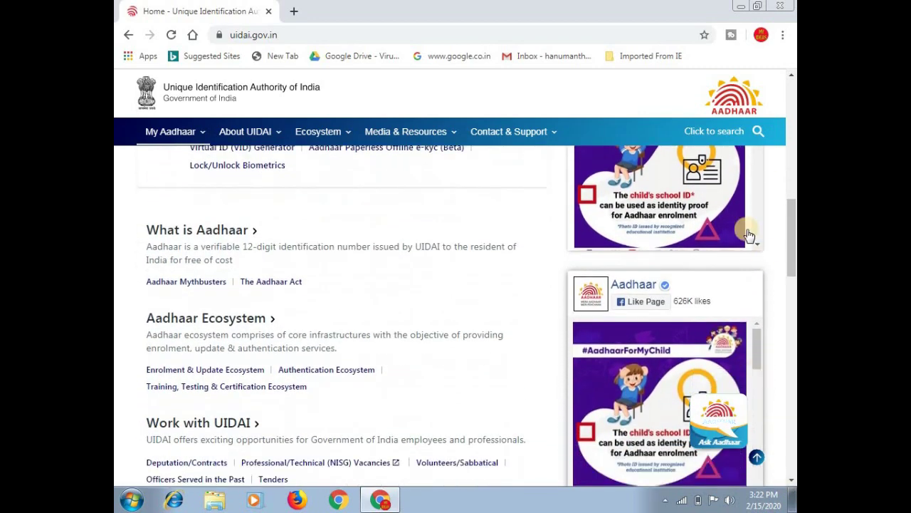
{"action": "left_click", "coordinate": [790, 76]}
{"action": "scroll", "coordinate": [791, 75], "scroll_direction": "up", "scroll_amount": 3}
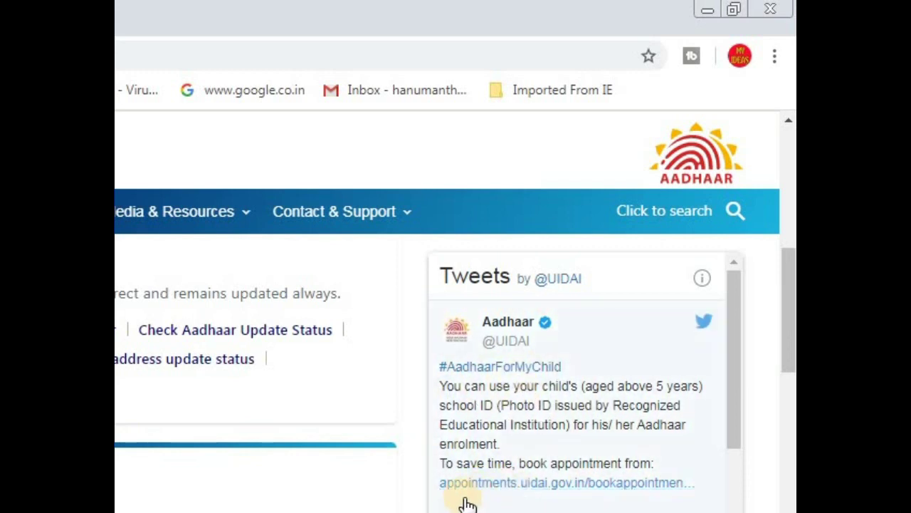
- Open the booking page from the tweet's link and pick Mysore - CCK Complex Vijaynagar as location
{"action": "left_click", "coordinate": [549, 486]}
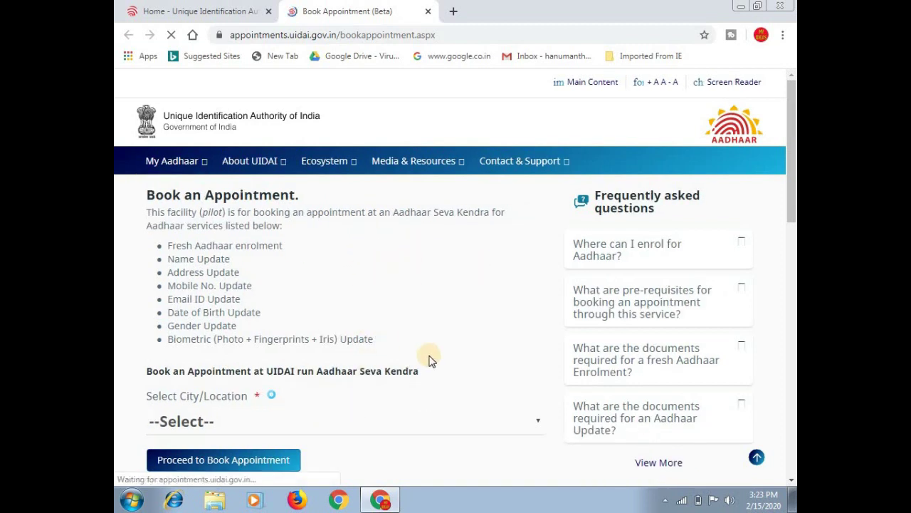
{"action": "left_click", "coordinate": [191, 427]}
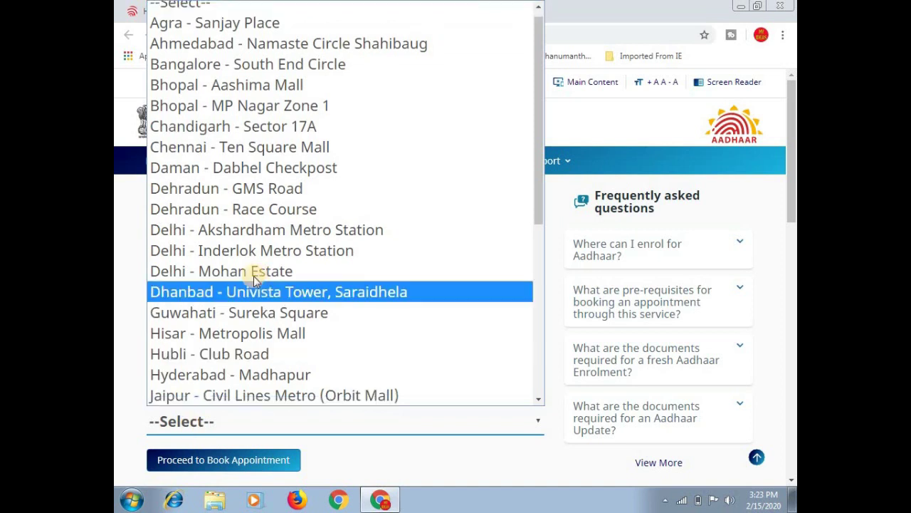
{"action": "left_click", "coordinate": [540, 8]}
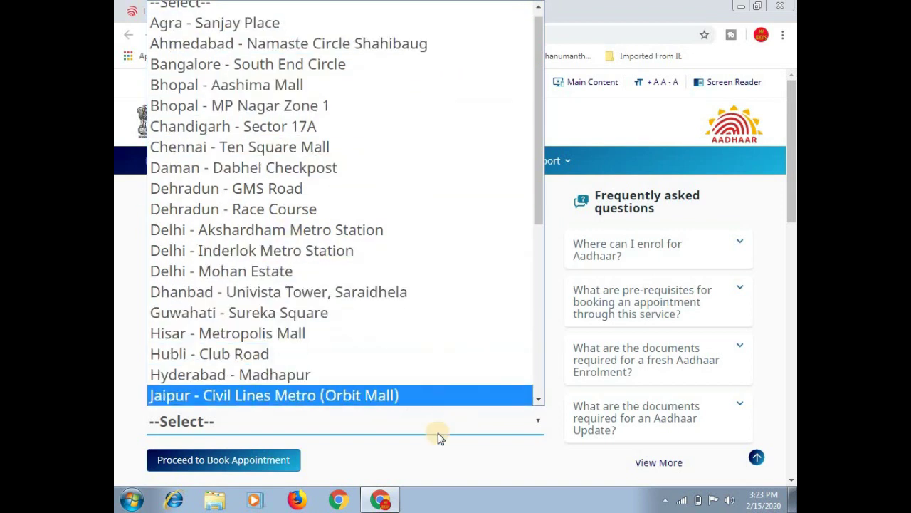
{"action": "key", "text": "Down"}
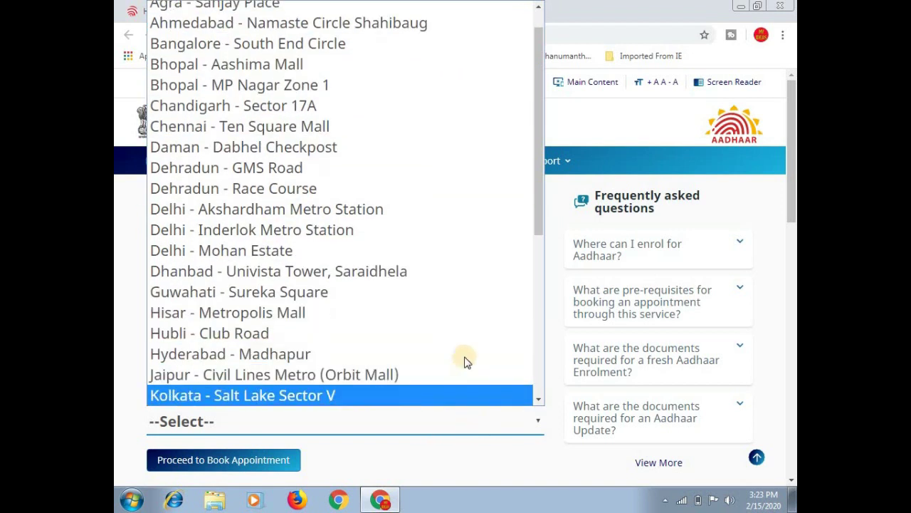
{"action": "key", "text": "Down"}
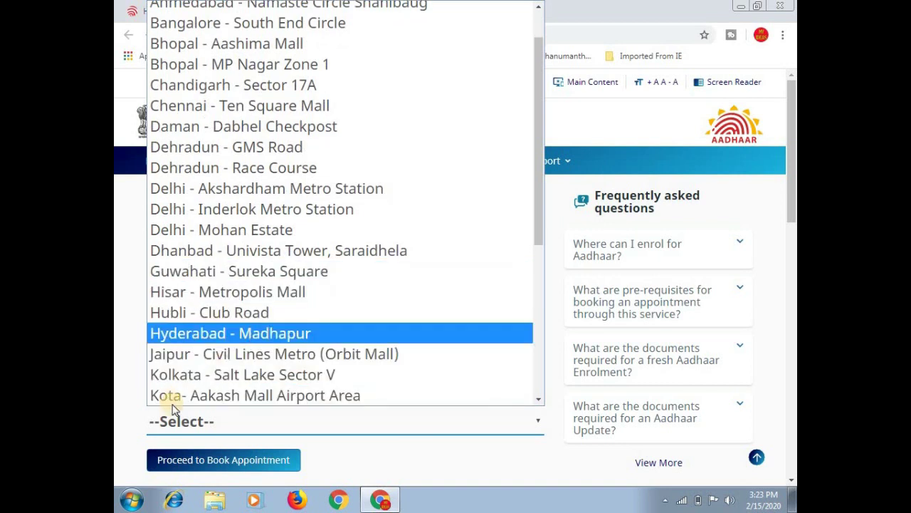
{"action": "scroll", "coordinate": [171, 399], "scroll_direction": "down", "scroll_amount": 1}
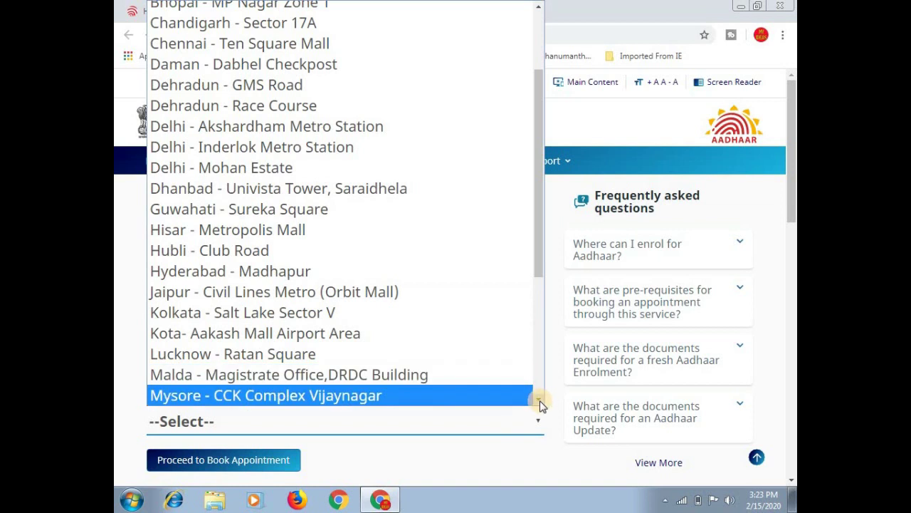
{"action": "scroll", "coordinate": [540, 403], "scroll_direction": "down", "scroll_amount": 4}
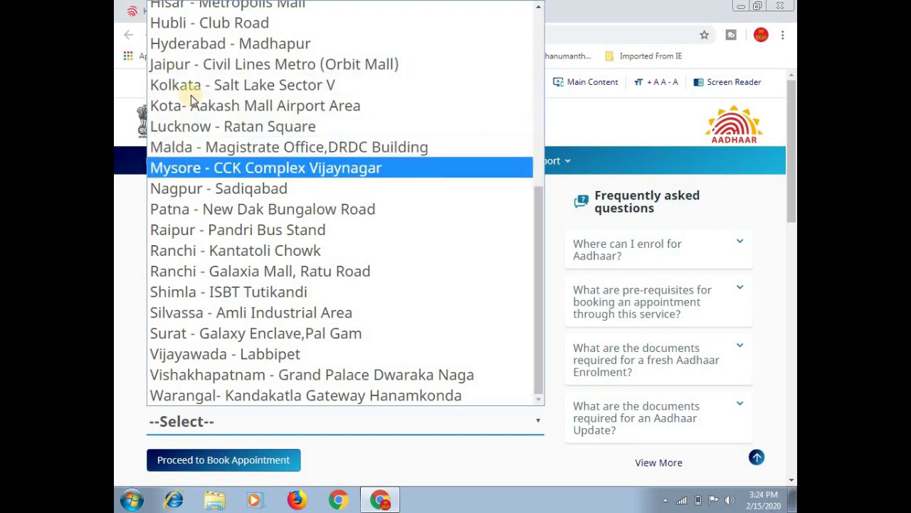
{"action": "left_click", "coordinate": [189, 169]}
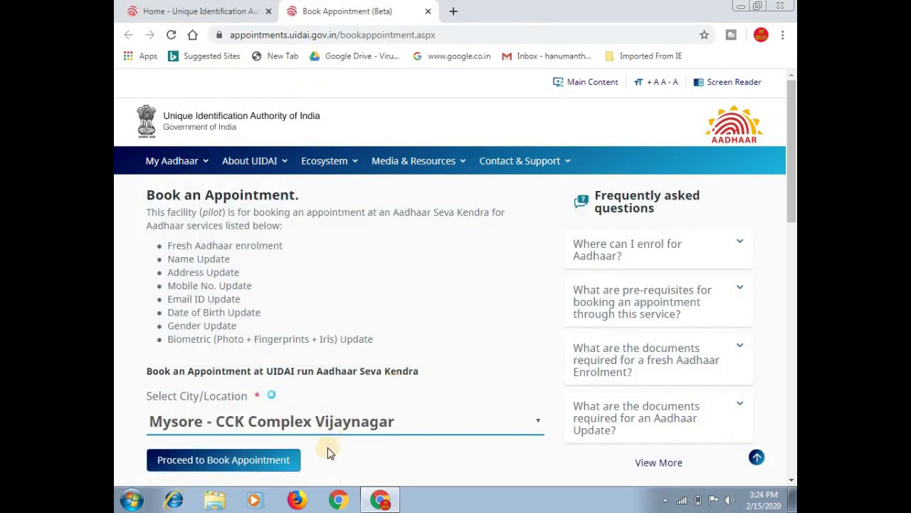
- Proceed to booking and verify the mobile number using the captcha and a one-time password
{"action": "left_click", "coordinate": [254, 461]}
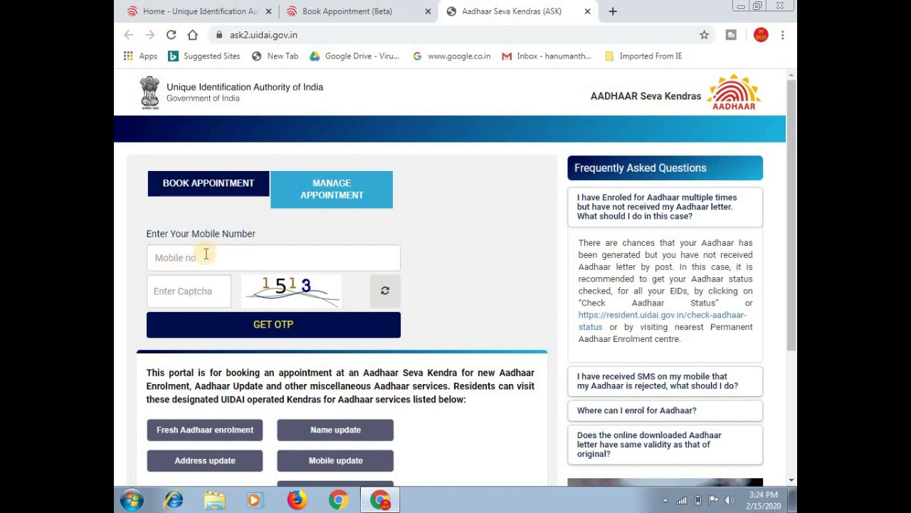
{"action": "left_click", "coordinate": [213, 260]}
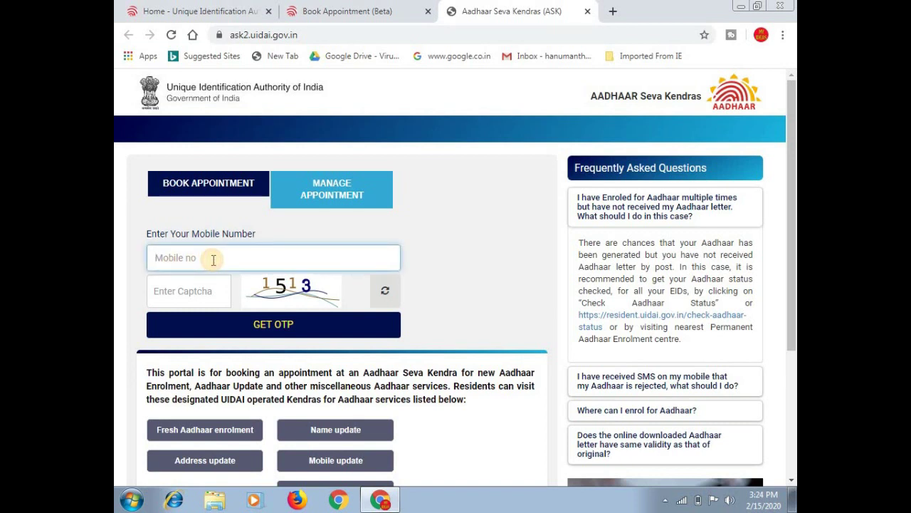
{"action": "type", "text": "749"}
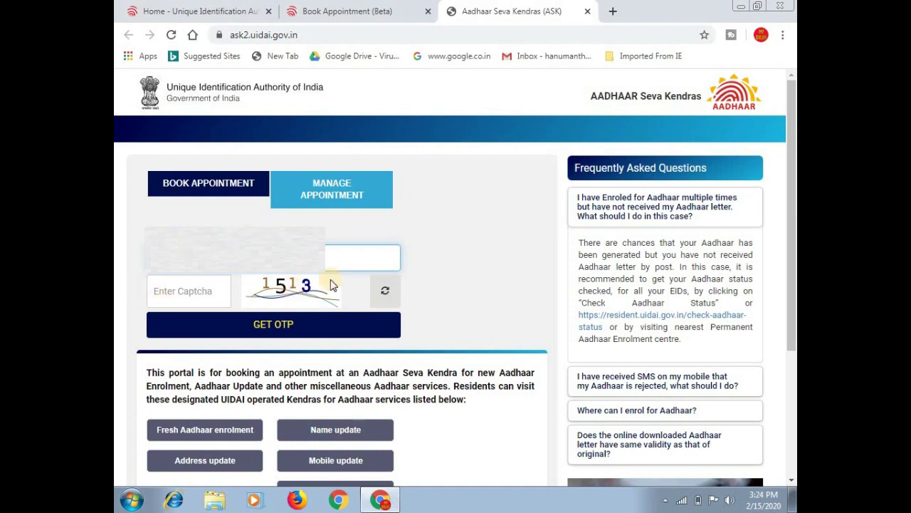
{"action": "left_click", "coordinate": [208, 294]}
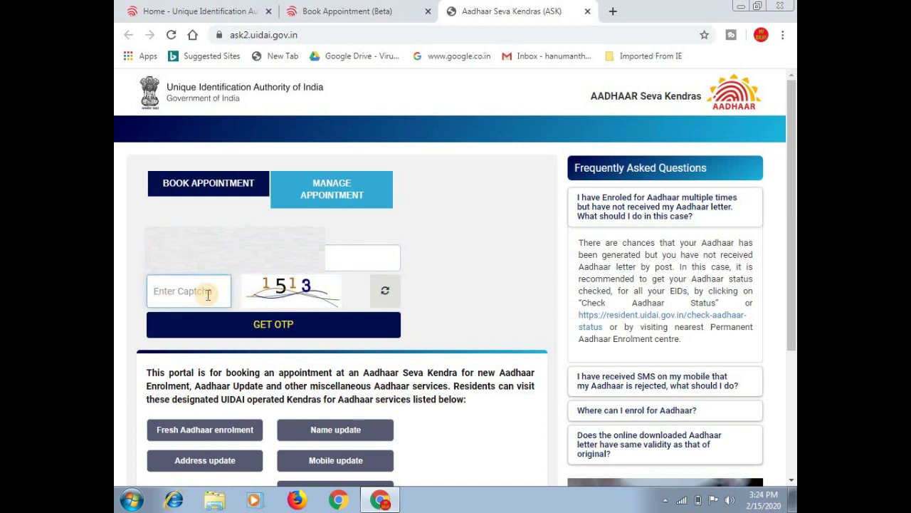
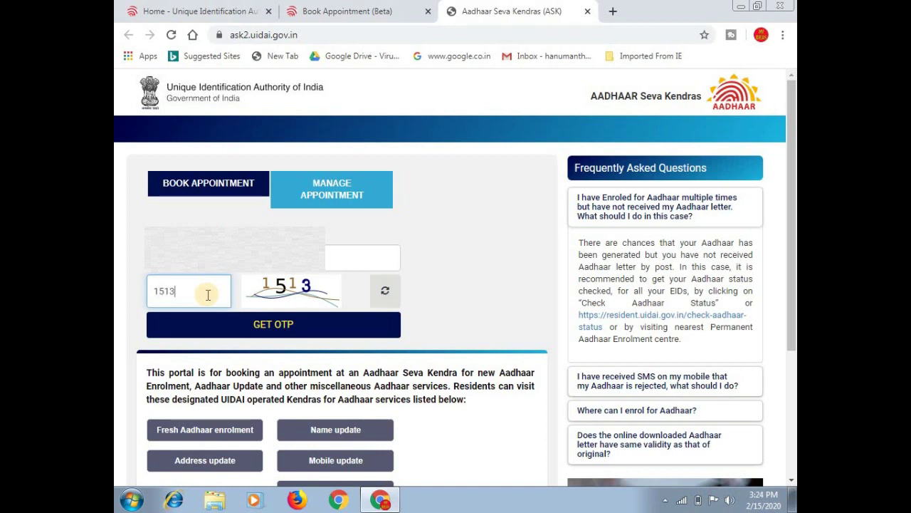
{"action": "left_click", "coordinate": [287, 325]}
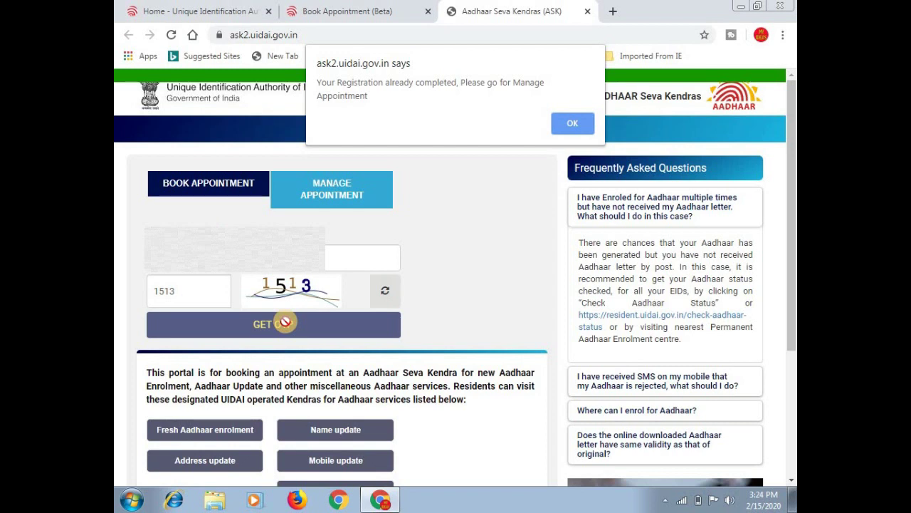
{"action": "left_click", "coordinate": [584, 125]}
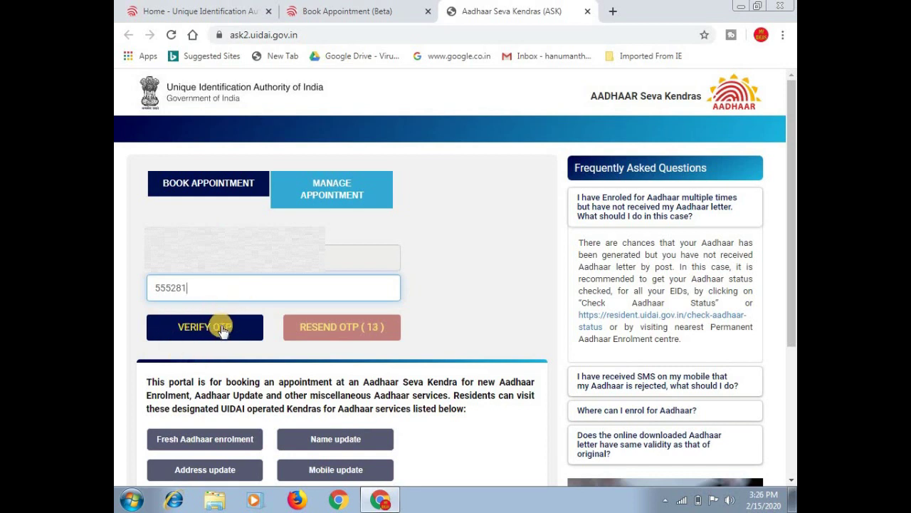
{"action": "left_click", "coordinate": [223, 331]}
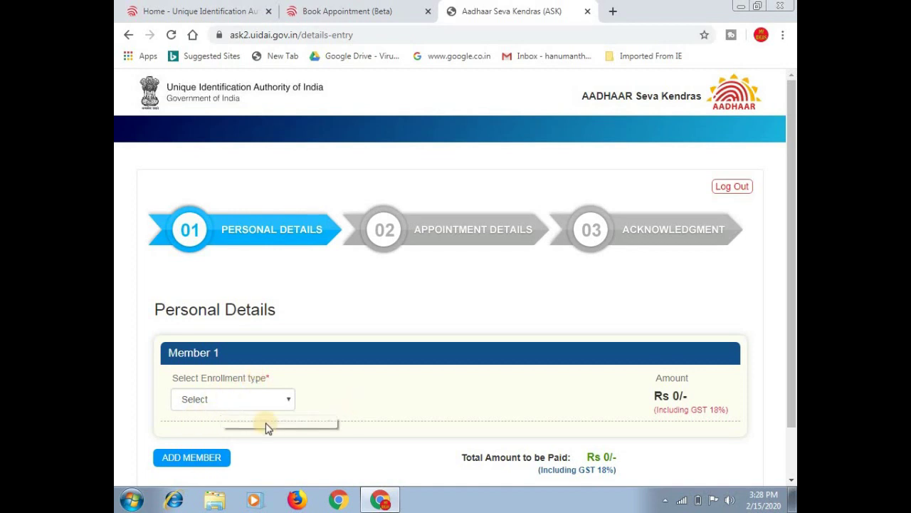
- Choose New Aadhaar as Member 1's enrolment type and start filling in the child's full name
{"action": "left_click", "coordinate": [251, 400]}
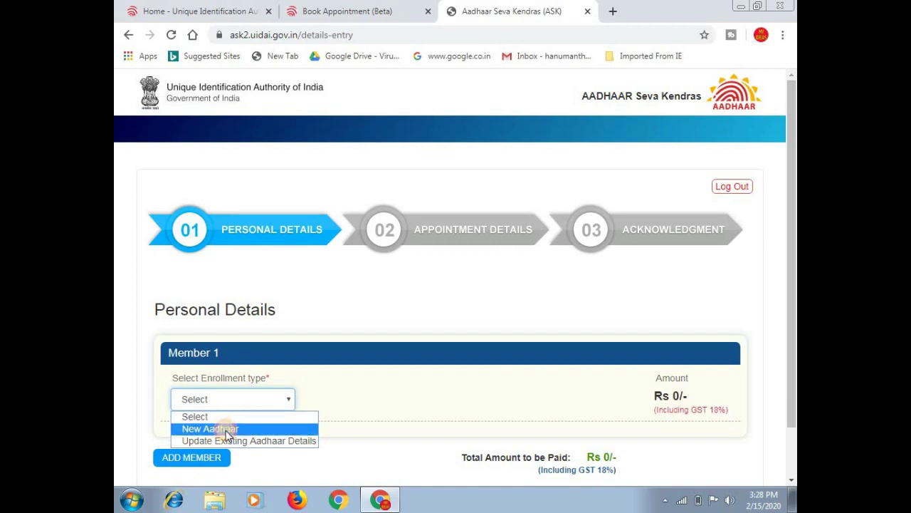
{"action": "left_click", "coordinate": [227, 429]}
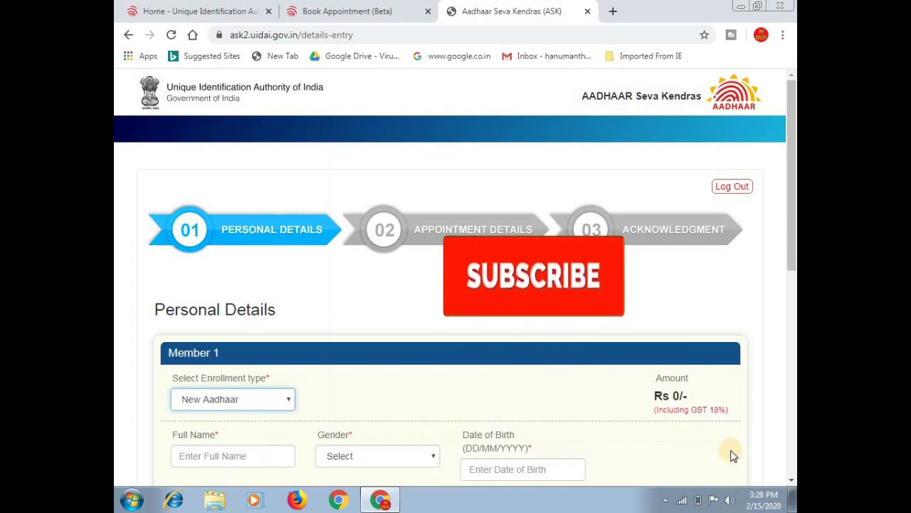
{"action": "left_click", "coordinate": [790, 480]}
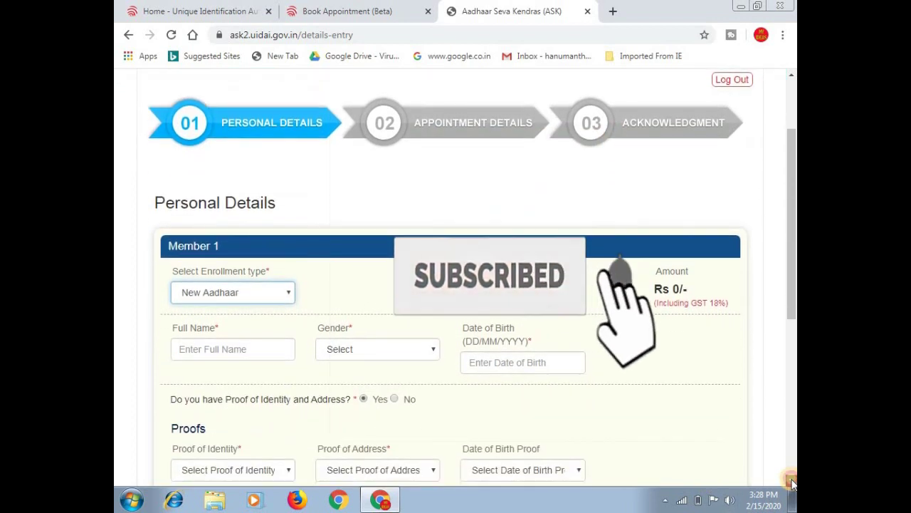
{"action": "left_click", "coordinate": [791, 480]}
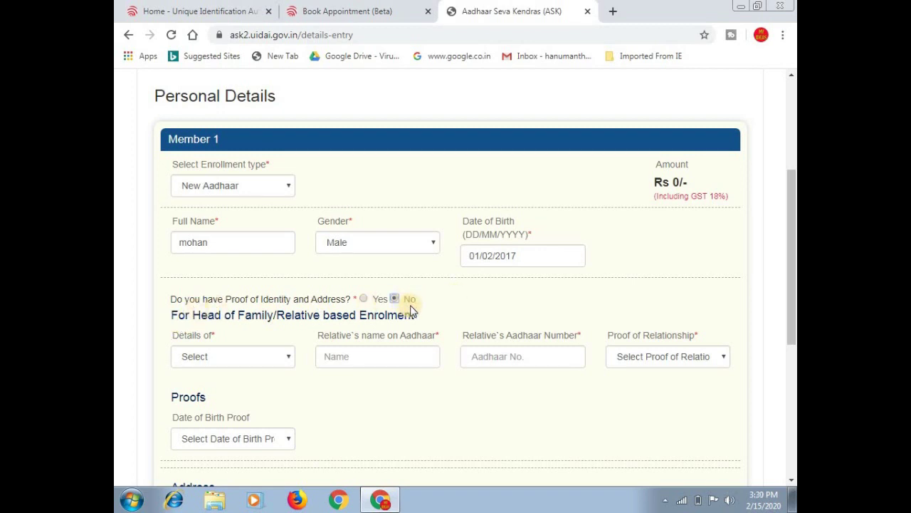
- Set Father as the relative and Birth Certificate as the proof of relationship
{"action": "left_click", "coordinate": [221, 359]}
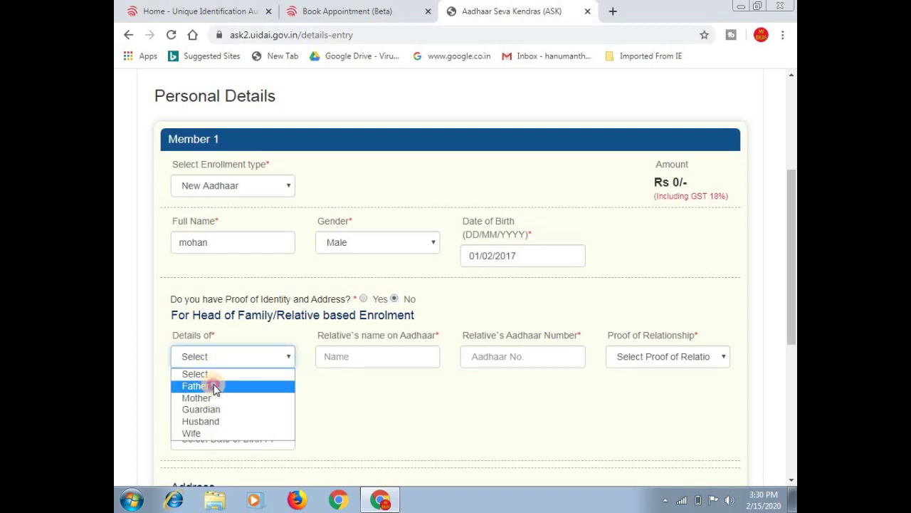
{"action": "left_click", "coordinate": [213, 385]}
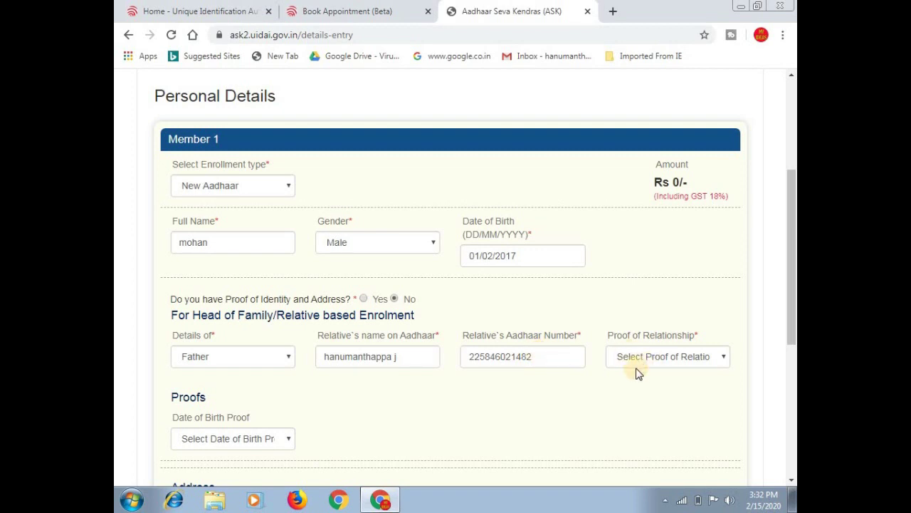
{"action": "left_click", "coordinate": [695, 364]}
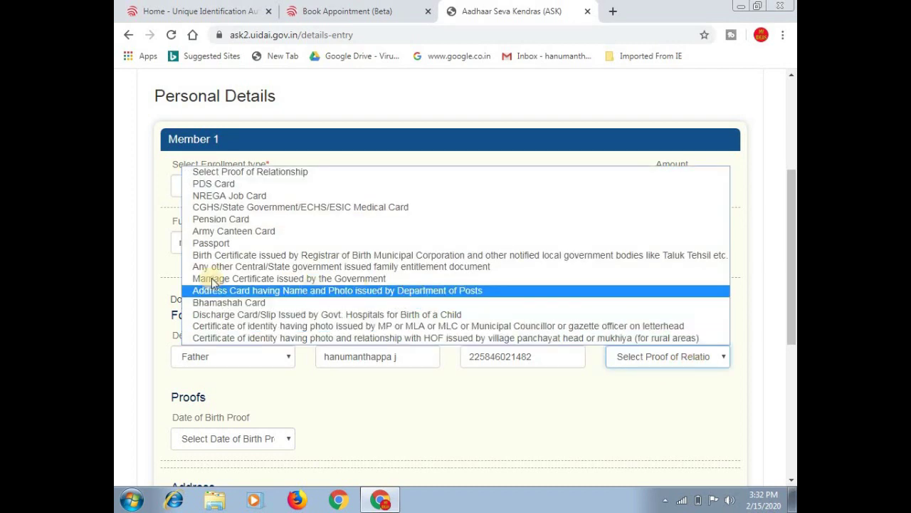
{"action": "left_click", "coordinate": [244, 256]}
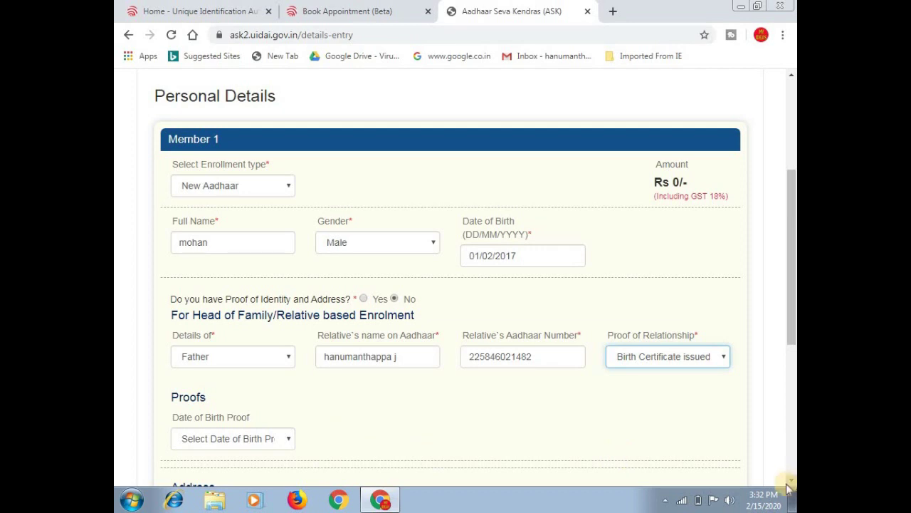
{"action": "scroll", "coordinate": [788, 472], "scroll_direction": "down", "scroll_amount": 2}
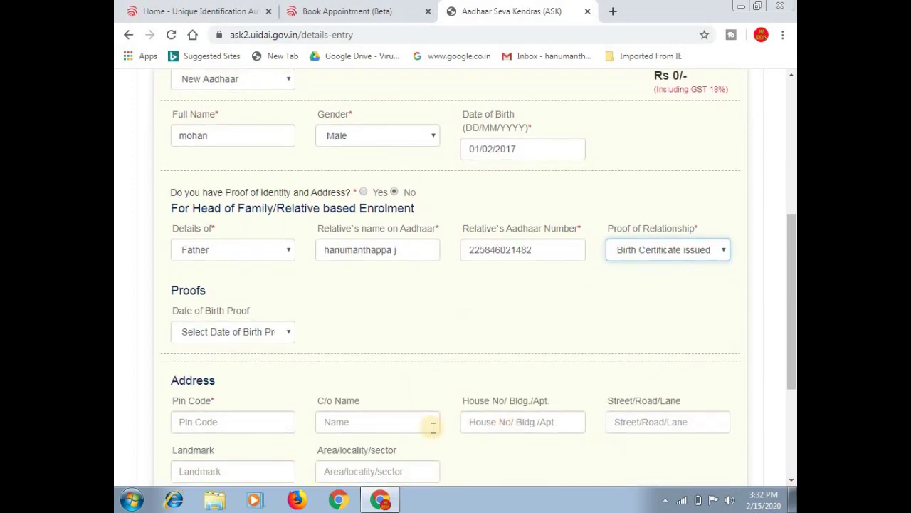
- Choose Birth Certificate as the date of birth proof and begin entering the address pin code
{"action": "left_click", "coordinate": [275, 343]}
{"action": "scroll", "coordinate": [264, 327], "scroll_direction": "down", "scroll_amount": 1}
{"action": "left_click", "coordinate": [260, 322]}
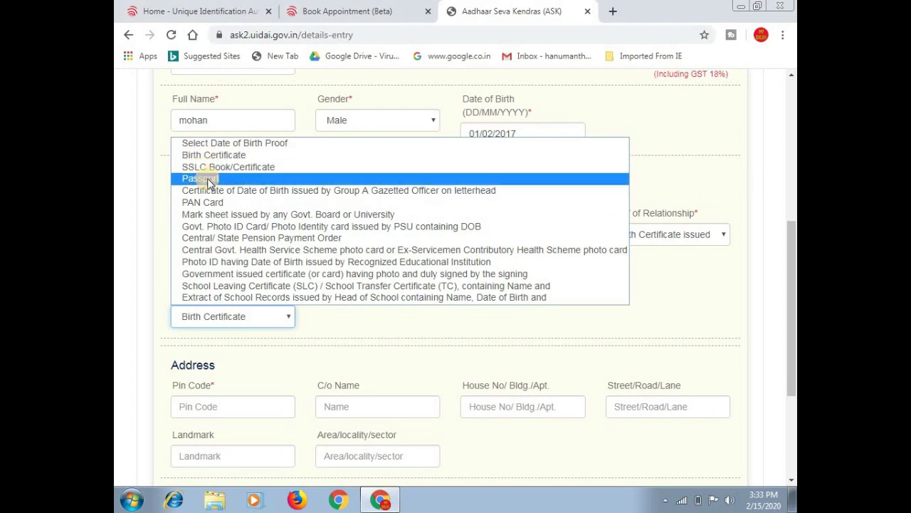
{"action": "left_click", "coordinate": [218, 156]}
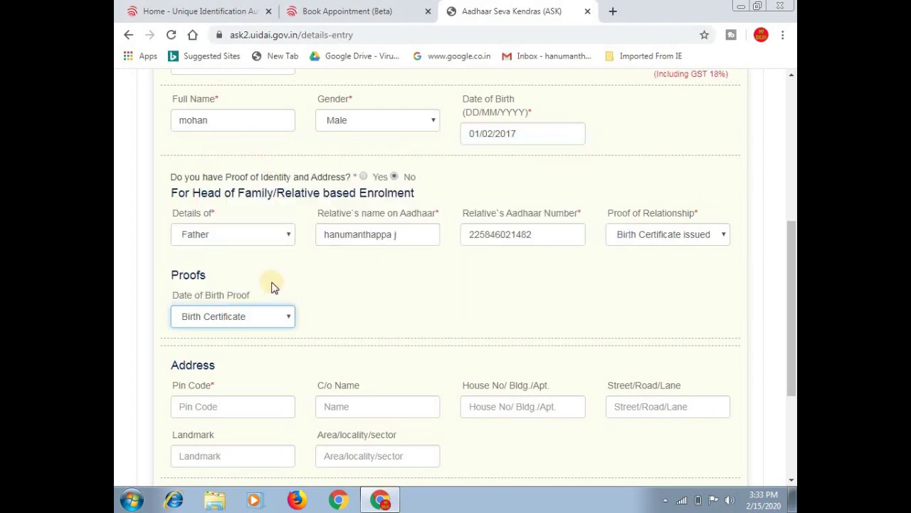
{"action": "left_click", "coordinate": [203, 406]}
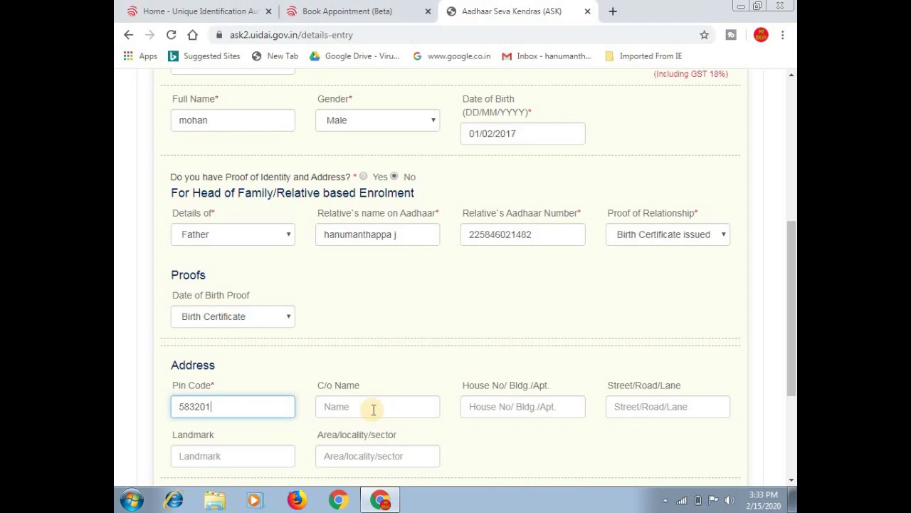
- Fill in the care-of address details, select Karnataka as the state, and enter the mobile number
{"action": "left_click", "coordinate": [373, 409]}
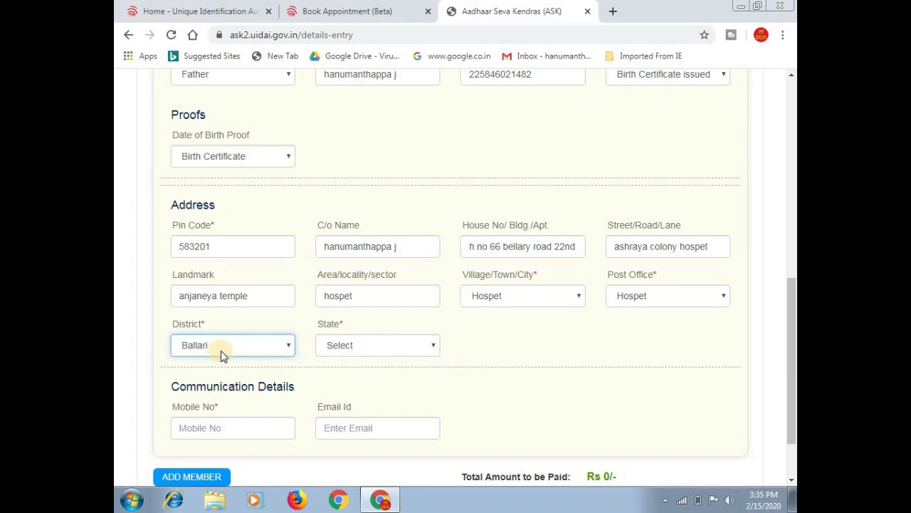
{"action": "left_click", "coordinate": [351, 345]}
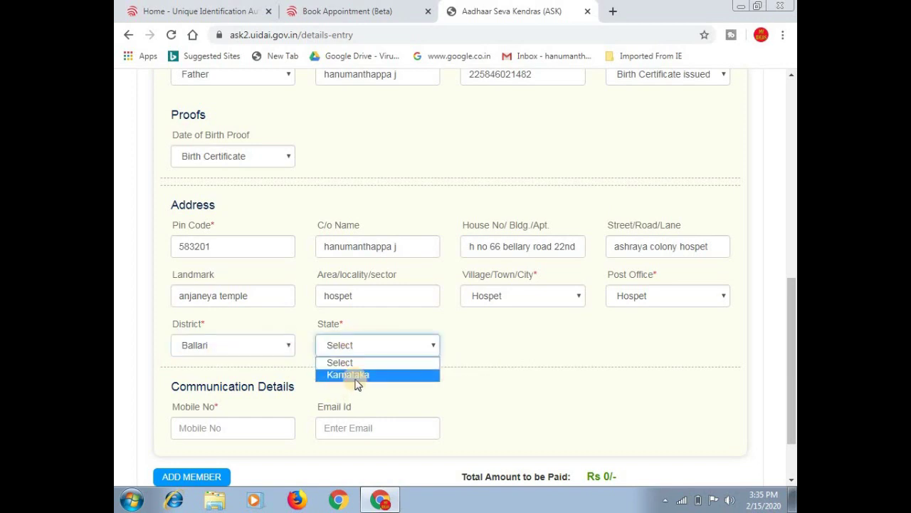
{"action": "left_click", "coordinate": [356, 376]}
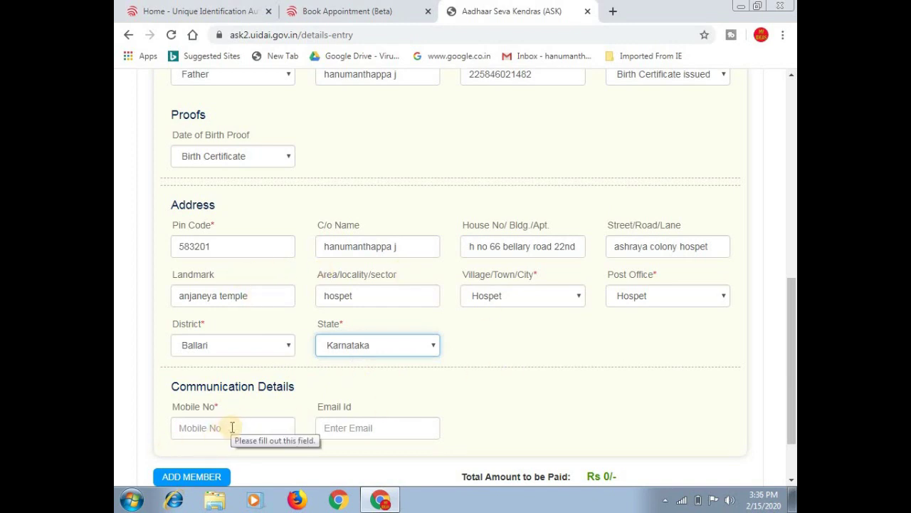
{"action": "left_click", "coordinate": [232, 427]}
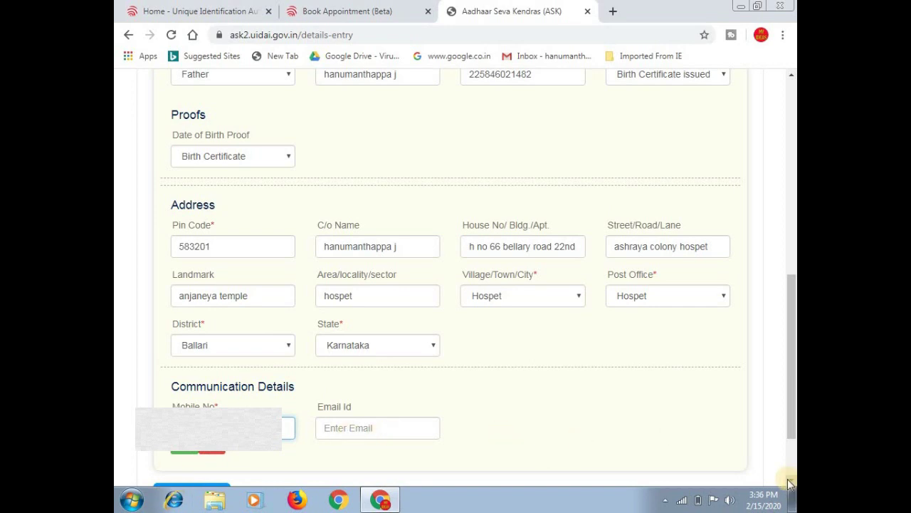
{"action": "scroll", "coordinate": [788, 483], "scroll_direction": "down", "scroll_amount": 1}
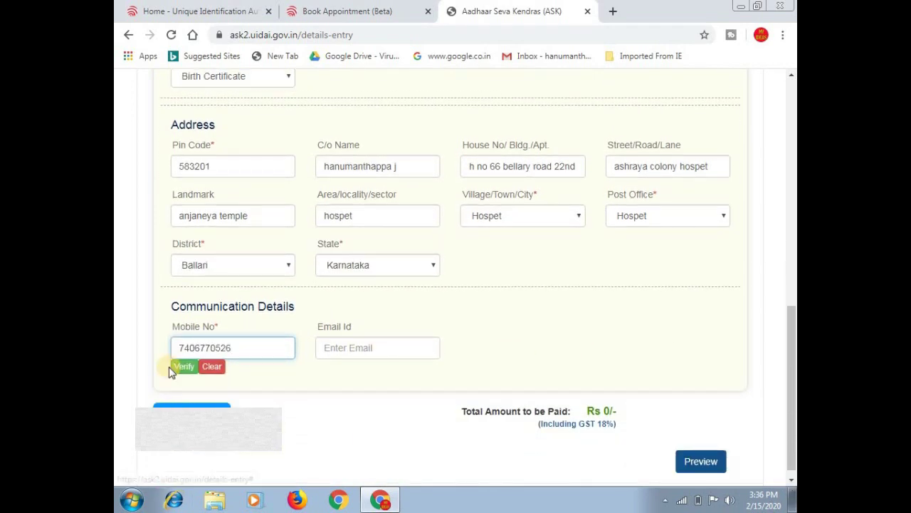
- Verify the mobile number with its one-time code and open the booking preview
{"action": "left_click", "coordinate": [190, 367]}
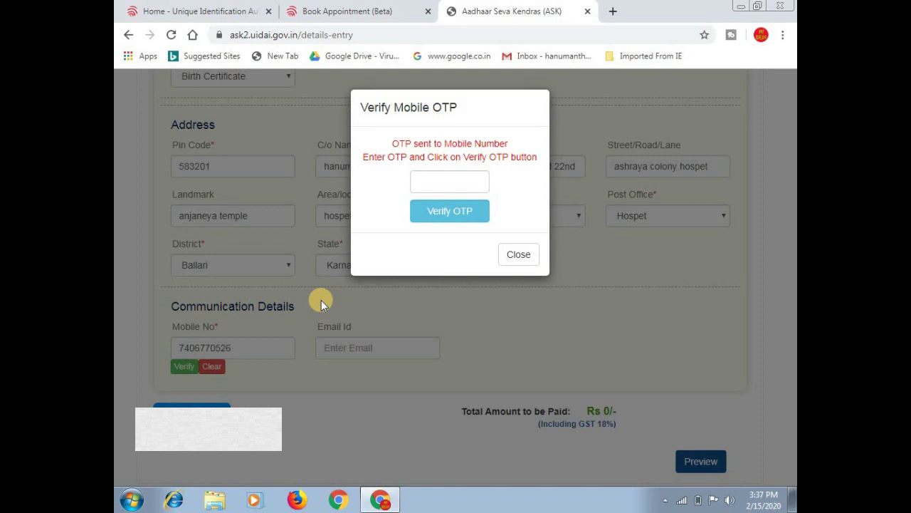
{"action": "left_click", "coordinate": [463, 215]}
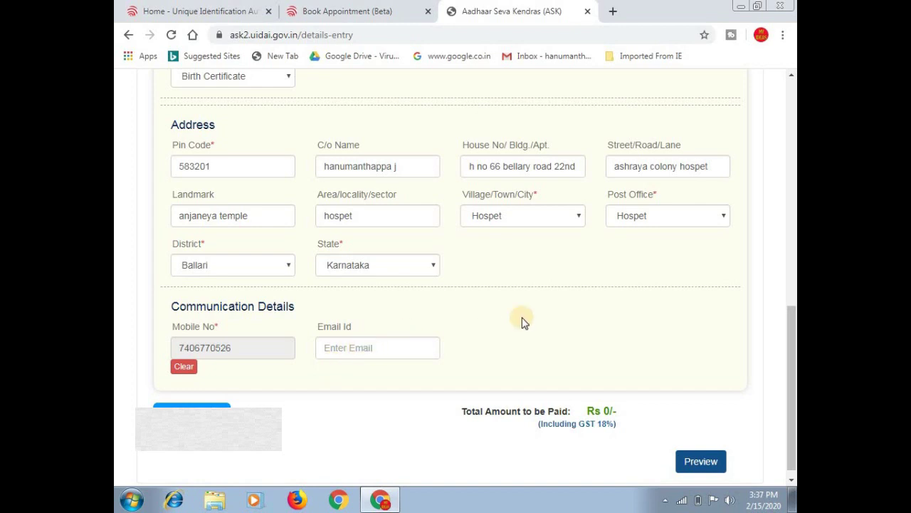
{"action": "left_click", "coordinate": [702, 464]}
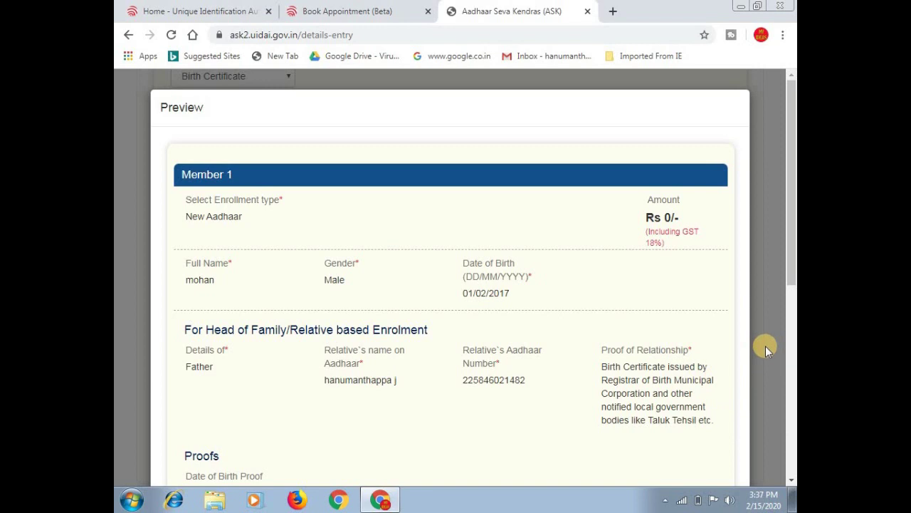
- Scroll through the preview of Member 1's details and confirm them
{"action": "left_click", "coordinate": [791, 481]}
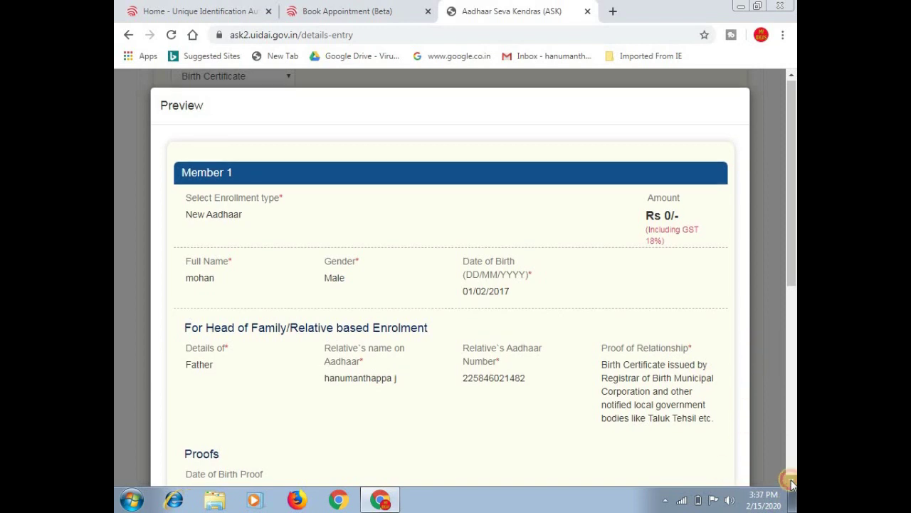
{"action": "left_click_drag", "start_coordinate": [790, 481], "coordinate": [791, 482]}
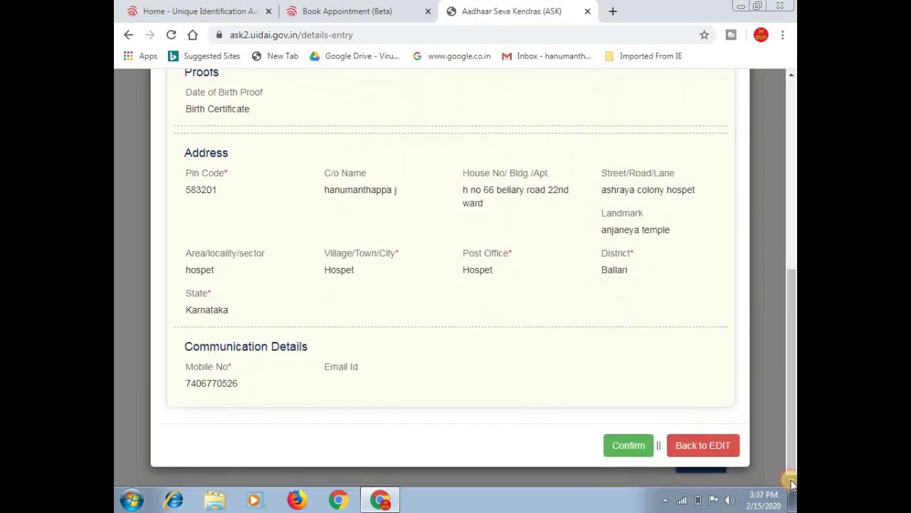
{"action": "left_click", "coordinate": [636, 445]}
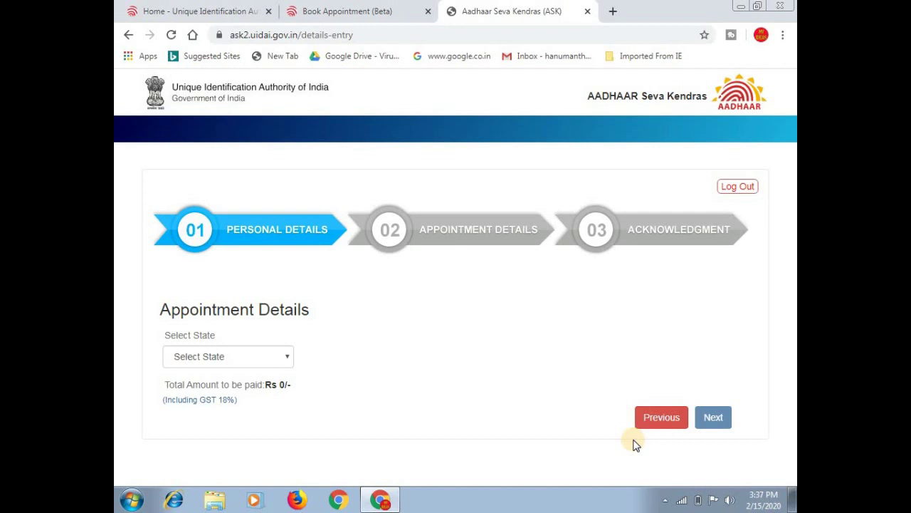
- Choose Karnataka with Mysore city and Mysore branch, then dismiss the no-slots-available message
{"action": "left_click", "coordinate": [237, 352]}
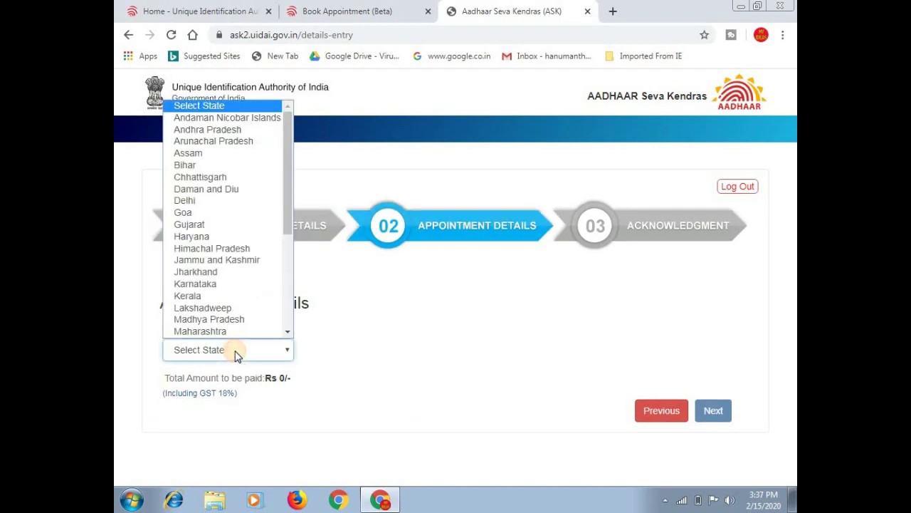
{"action": "left_click", "coordinate": [209, 285]}
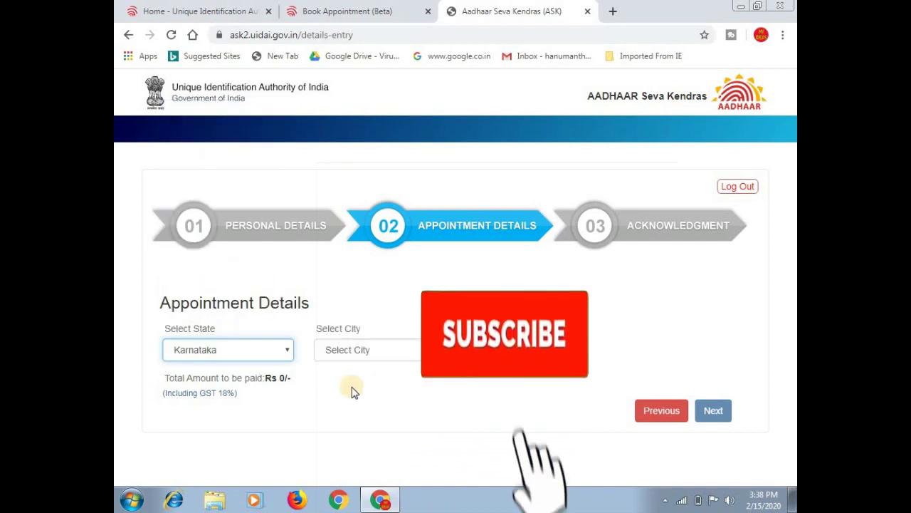
{"action": "left_click", "coordinate": [380, 350]}
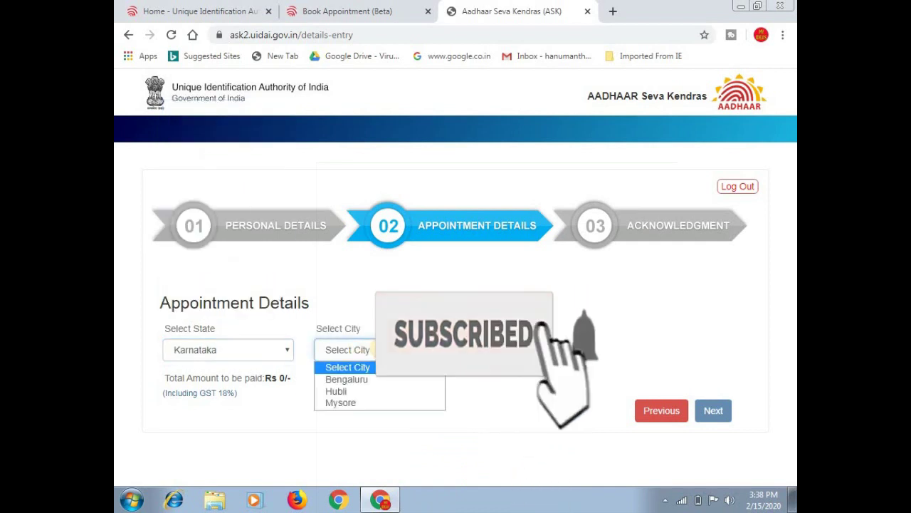
{"action": "left_click", "coordinate": [348, 403]}
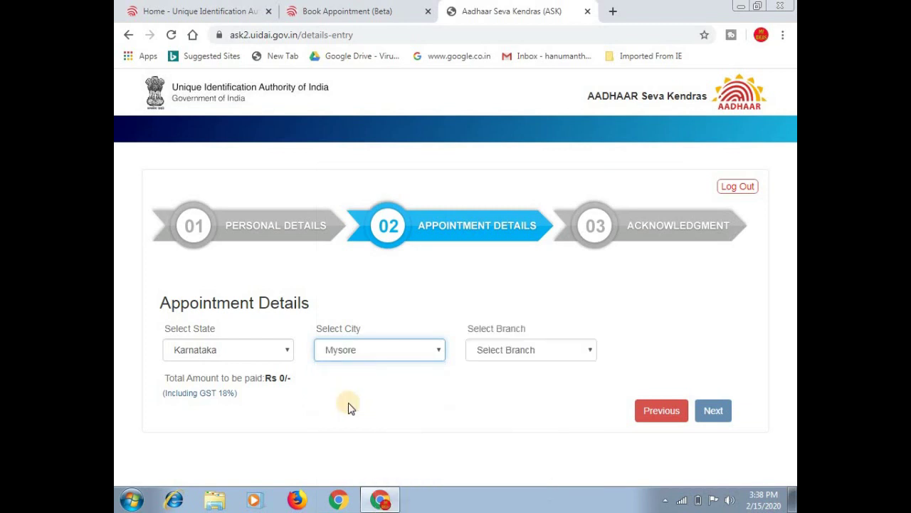
{"action": "left_click", "coordinate": [530, 351]}
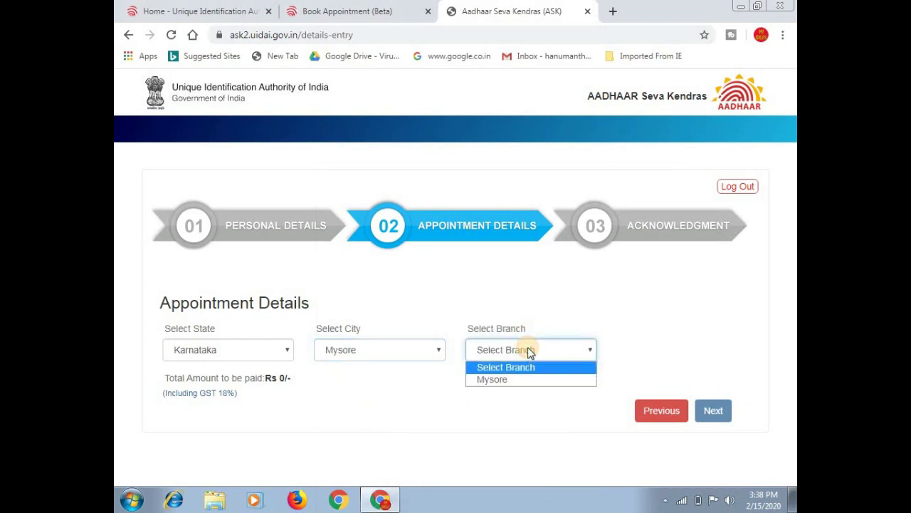
{"action": "left_click", "coordinate": [503, 380]}
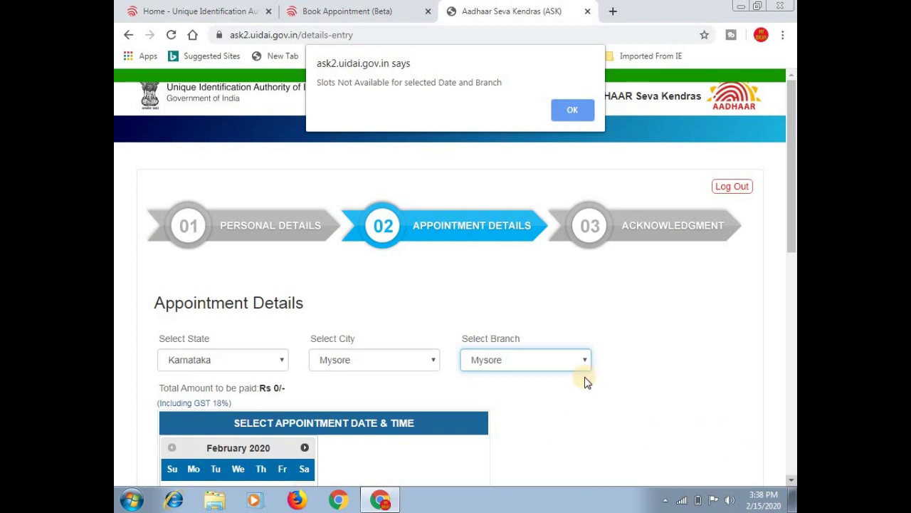
{"action": "left_click", "coordinate": [571, 107]}
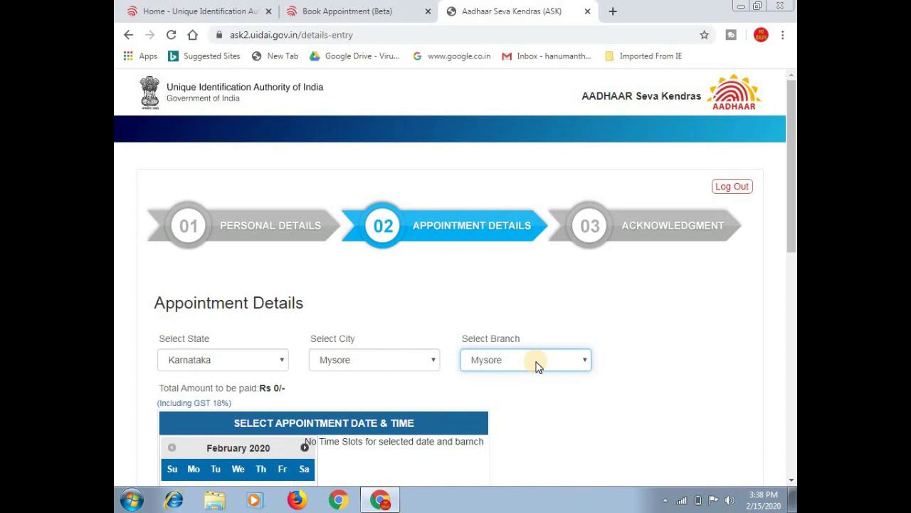
- Check February 24, 23 and 17 for free slots and dismiss the no-slots message
{"action": "left_click", "coordinate": [791, 481]}
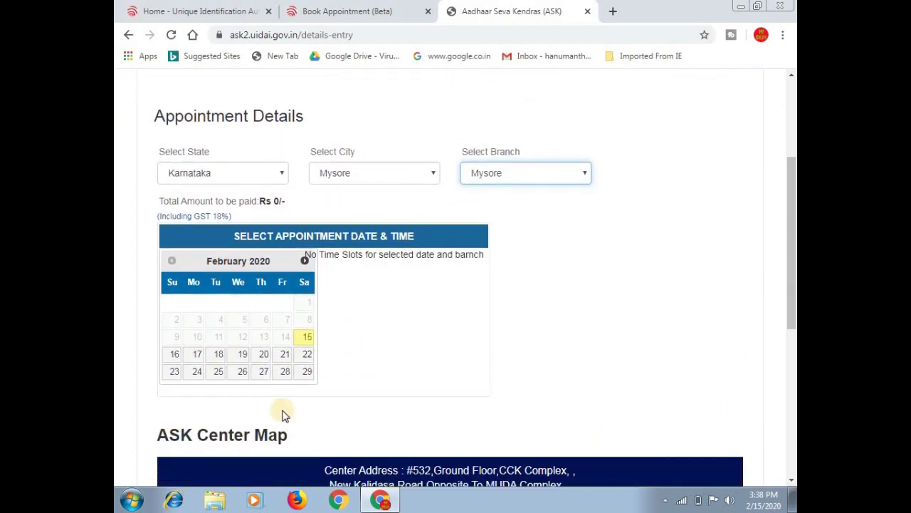
{"action": "left_click", "coordinate": [197, 375]}
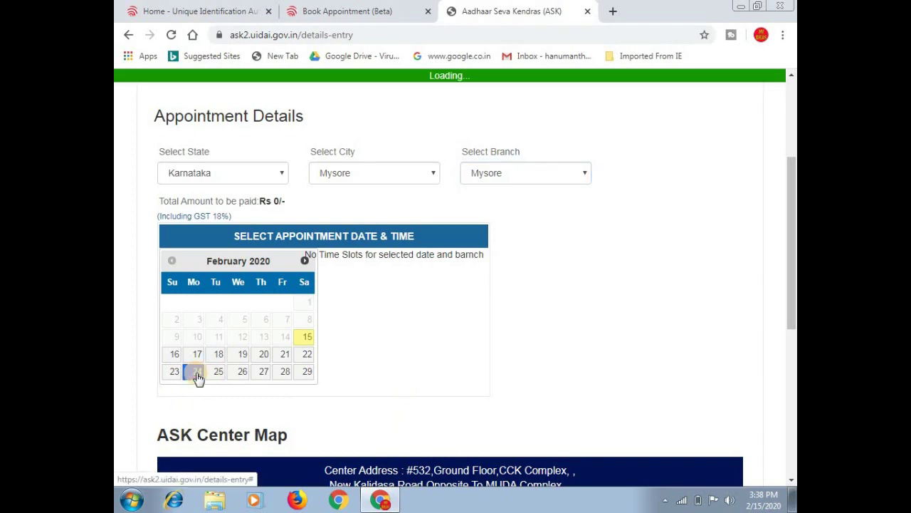
{"action": "left_click", "coordinate": [173, 371]}
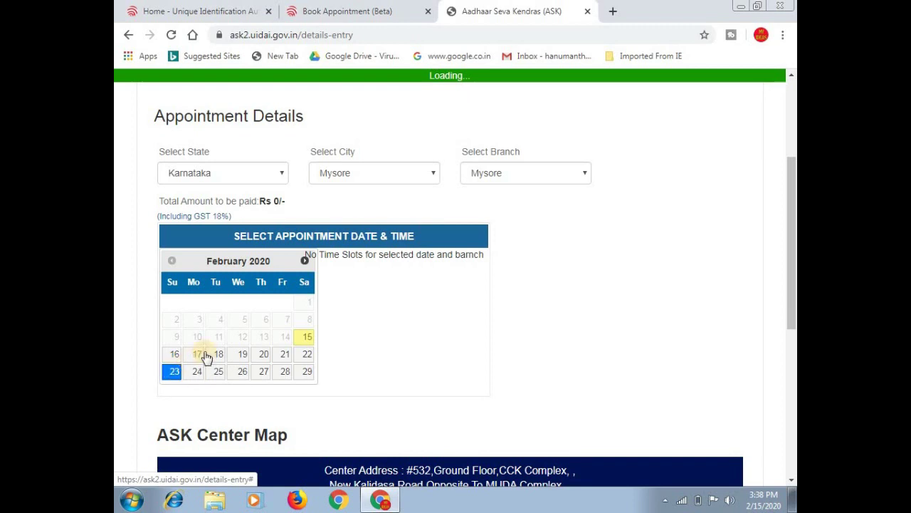
{"action": "left_click", "coordinate": [199, 356]}
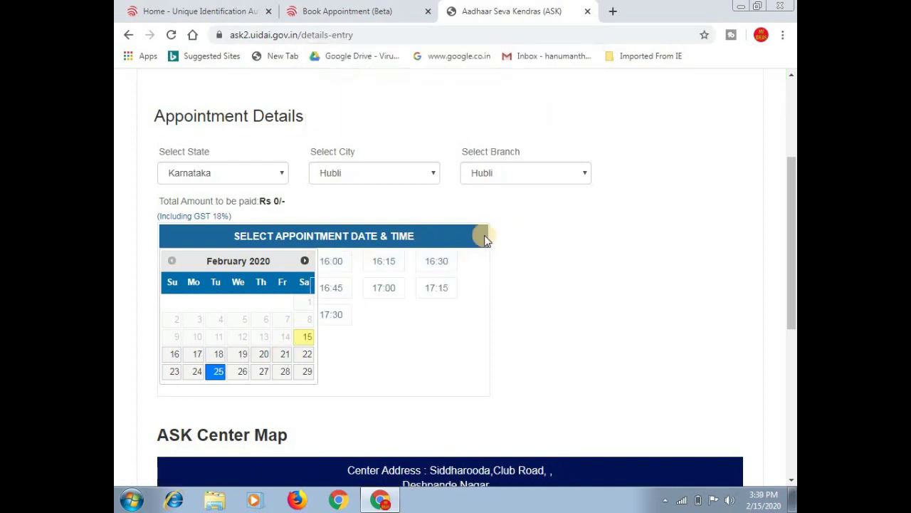
{"action": "left_click", "coordinate": [218, 371]}
- Book the 16:15 slot on 25 February 2020 and confirm the Appointment Fixed alert
{"action": "left_click", "coordinate": [385, 262]}
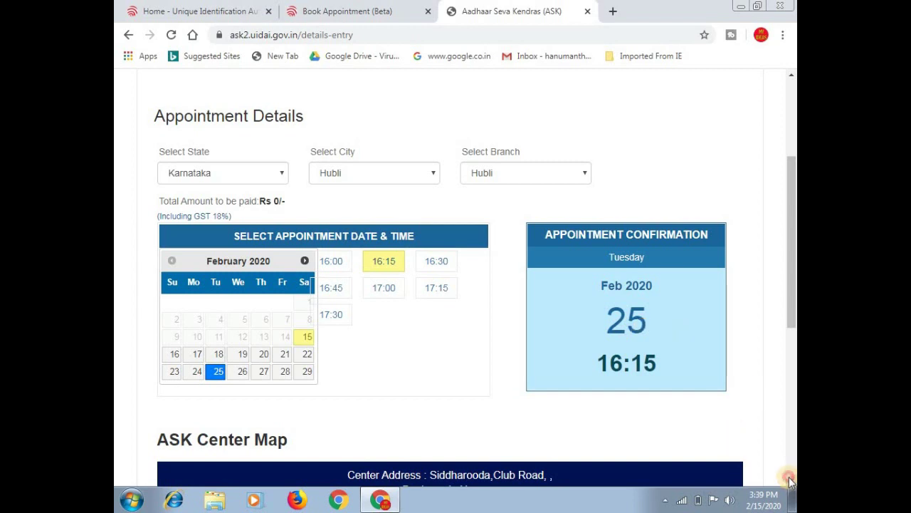
{"action": "left_click_drag", "start_coordinate": [789, 481], "coordinate": [789, 482]}
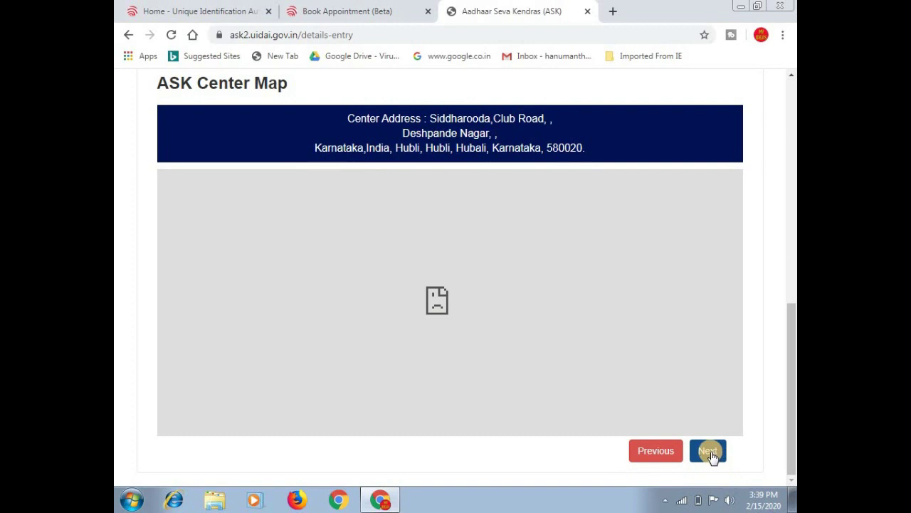
{"action": "left_click", "coordinate": [710, 452]}
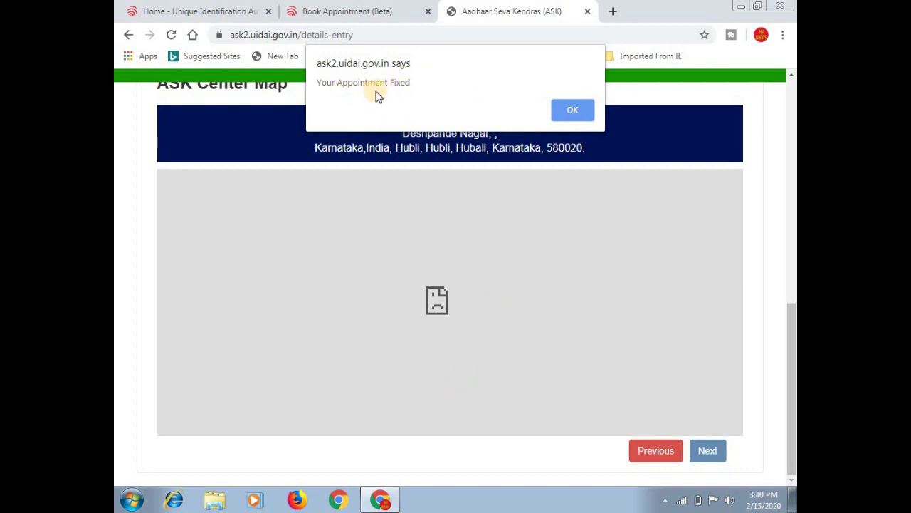
{"action": "left_click", "coordinate": [575, 114]}
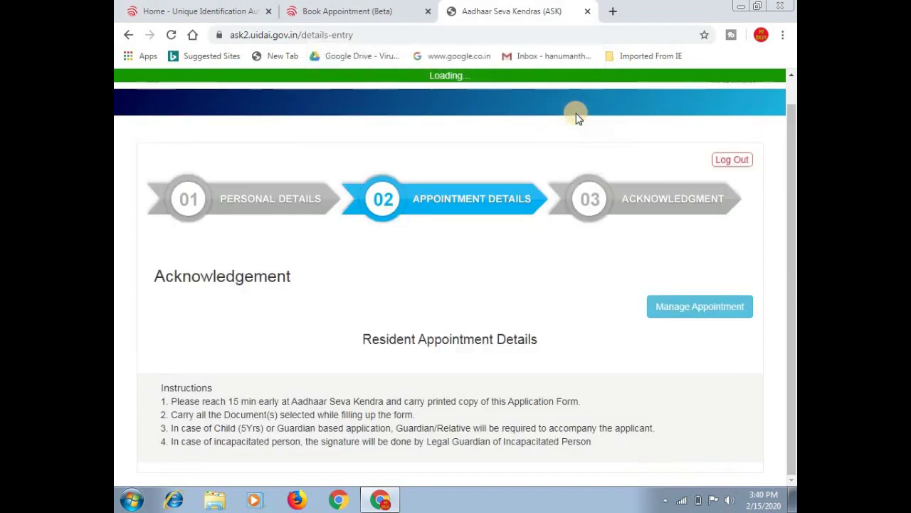